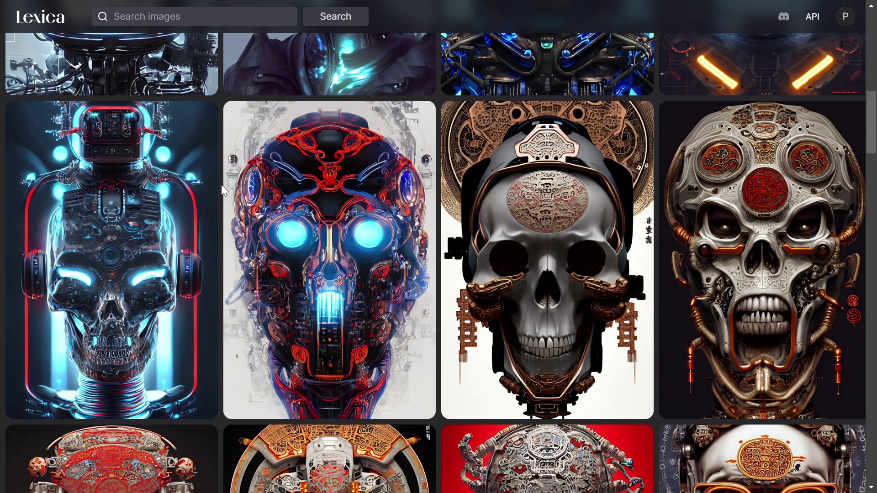
Step: Open the glowing cybernetic skull image in Lexica to view its prompt details
{"action": "left_click", "coordinate": [132, 202]}
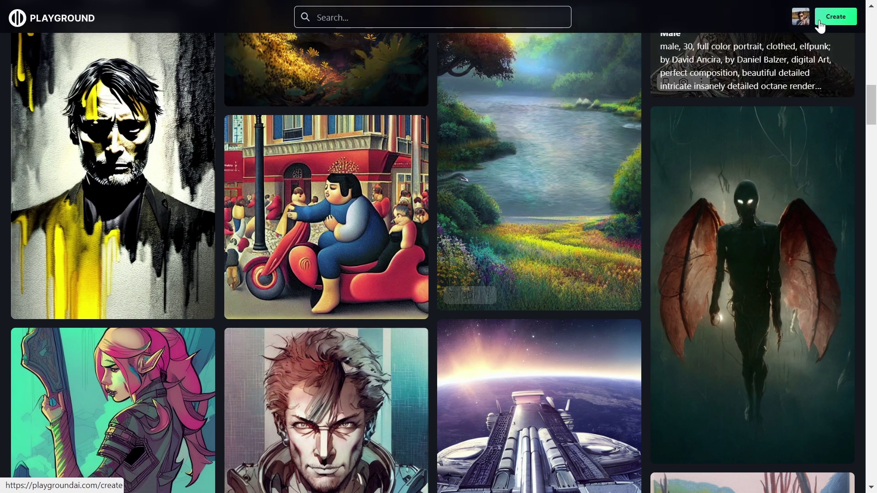
Step: Create a new image with the pasted cybernetic machine-skull prompt and the Cinematic filter
{"action": "left_click", "coordinate": [836, 18]}
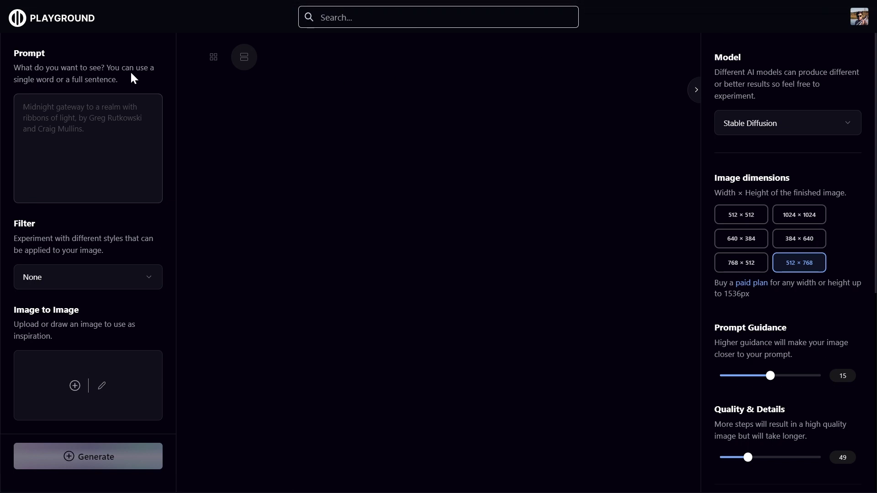
{"action": "type", "text": "Portrait of a cybernetic machine, machine skull, decorated with glowing backlight cooling system, built-in cpu and video card and ram, cyber filament, highly detailed, symmetry, headpiece, digital painting, artstation, featured on behance, concept art, smooth, illustration, greg rutkowski, 8k"}
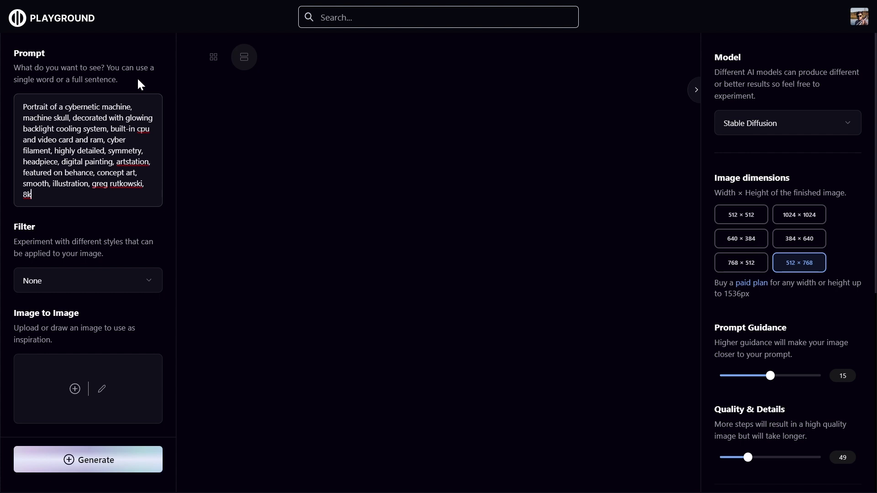
{"action": "left_click_drag", "start_coordinate": [72, 201], "coordinate": [4, 98]}
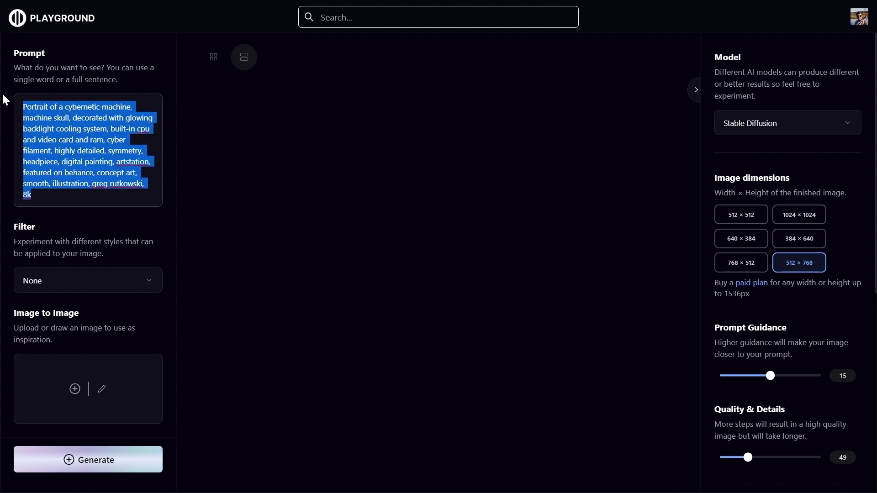
{"action": "left_click", "coordinate": [83, 218]}
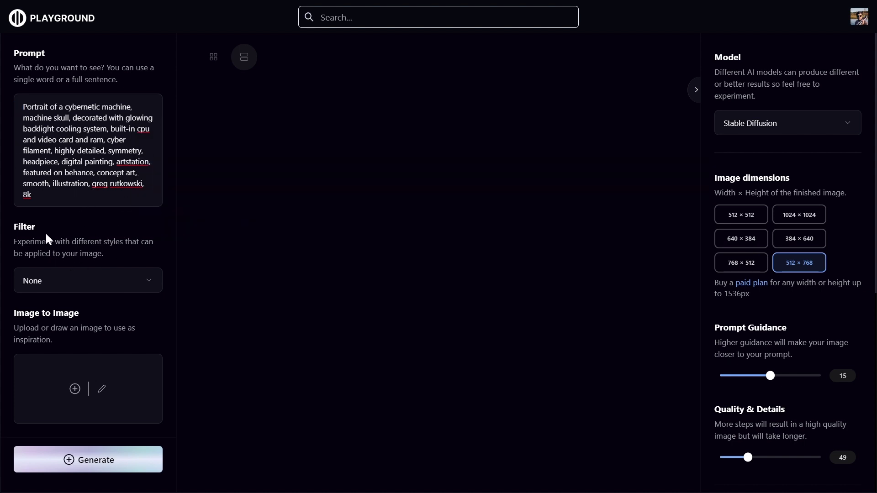
{"action": "left_click", "coordinate": [97, 286]}
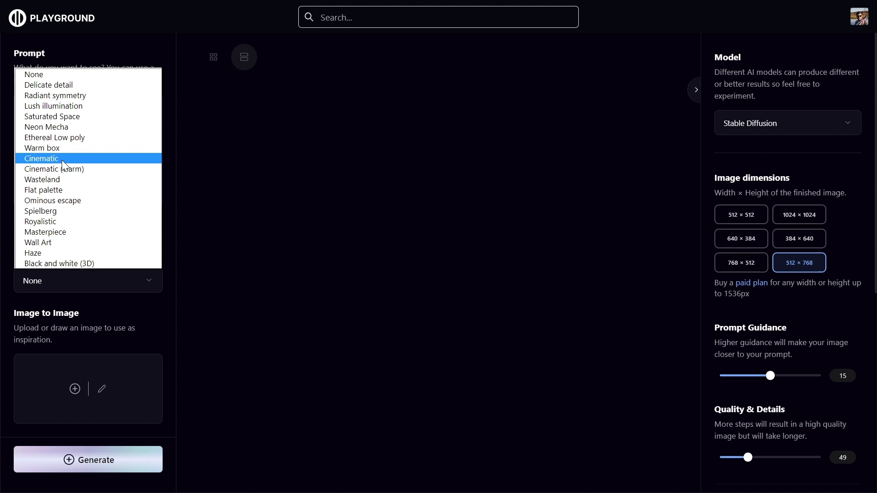
{"action": "left_click", "coordinate": [44, 159]}
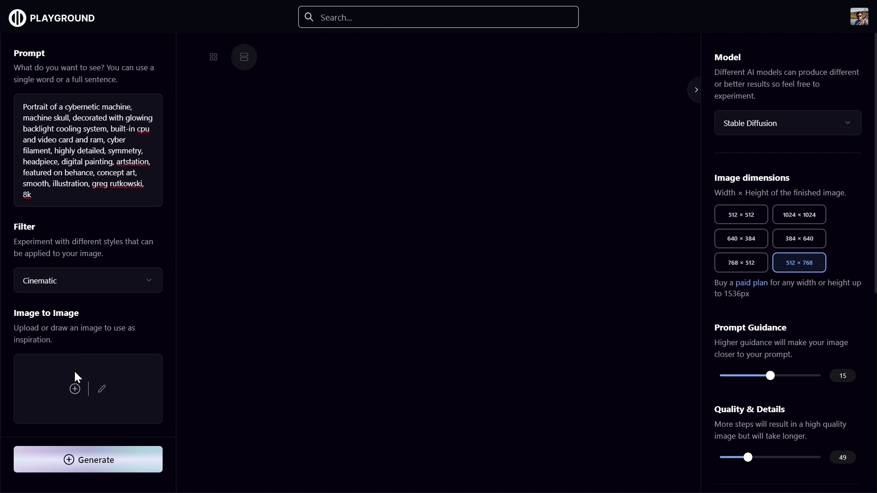
Step: Upload the 'portrait of a cybernetic machine' jpg from the skull folder as the Image to Image input
{"action": "left_click", "coordinate": [75, 388]}
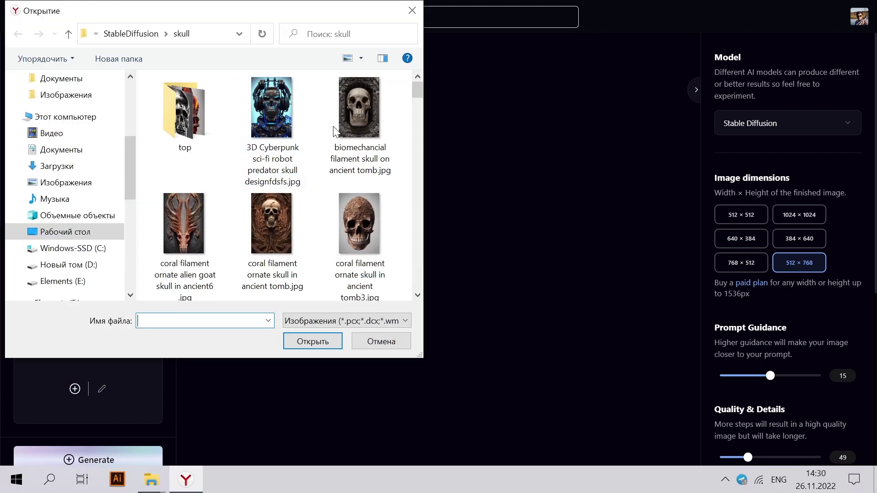
{"action": "left_click_drag", "start_coordinate": [417, 92], "coordinate": [402, 288]}
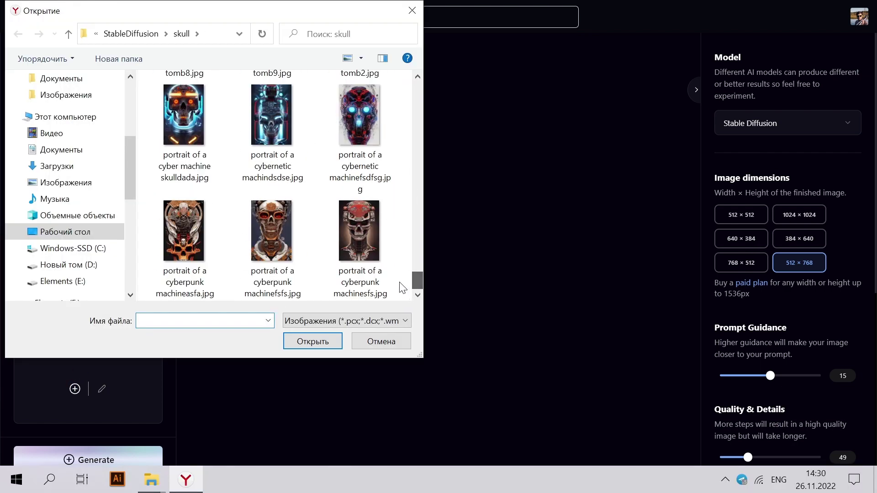
{"action": "left_click", "coordinate": [283, 153]}
{"action": "left_click", "coordinate": [314, 345]}
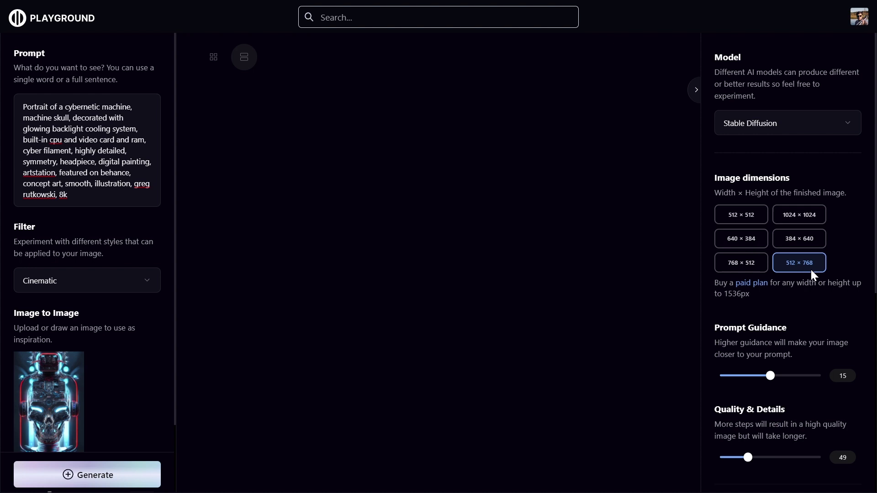
{"action": "scroll", "coordinate": [137, 307], "scroll_direction": "down", "scroll_amount": 2}
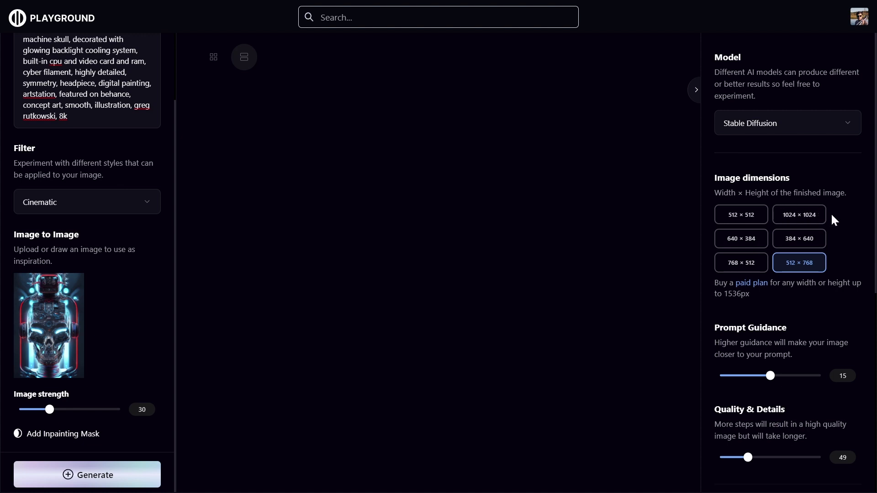
{"action": "scroll", "coordinate": [841, 207], "scroll_direction": "down", "scroll_amount": 4}
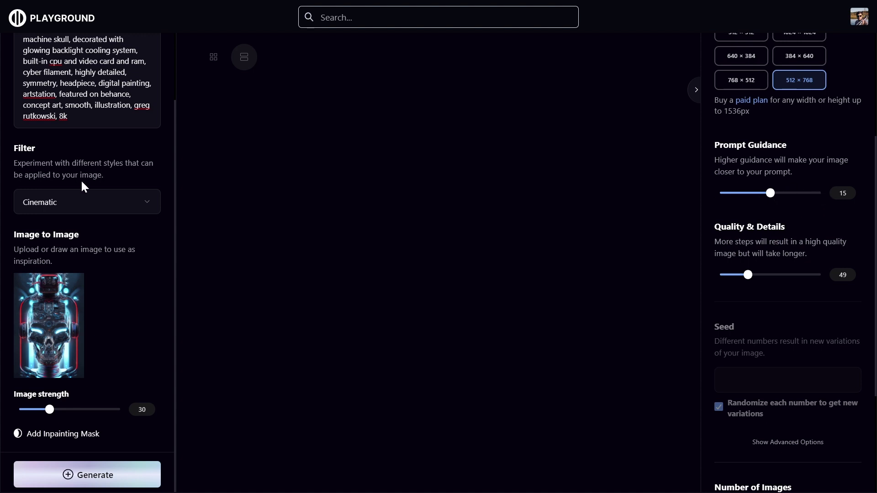
{"action": "scroll", "coordinate": [83, 185], "scroll_direction": "up", "scroll_amount": 2}
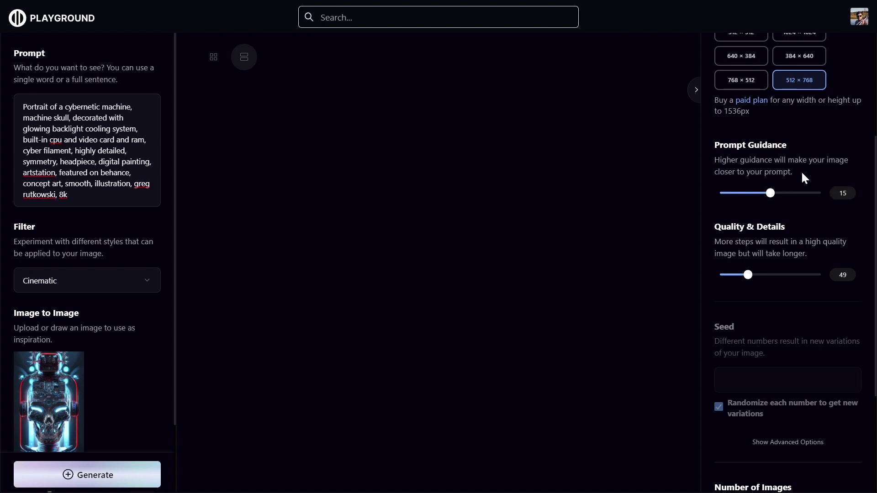
{"action": "scroll", "coordinate": [804, 178], "scroll_direction": "down", "scroll_amount": 2}
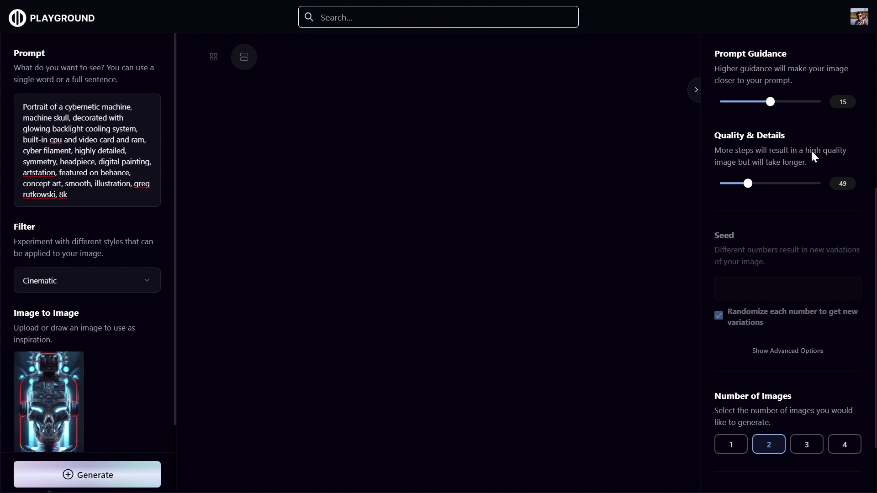
{"action": "scroll", "coordinate": [815, 158], "scroll_direction": "down", "scroll_amount": 2}
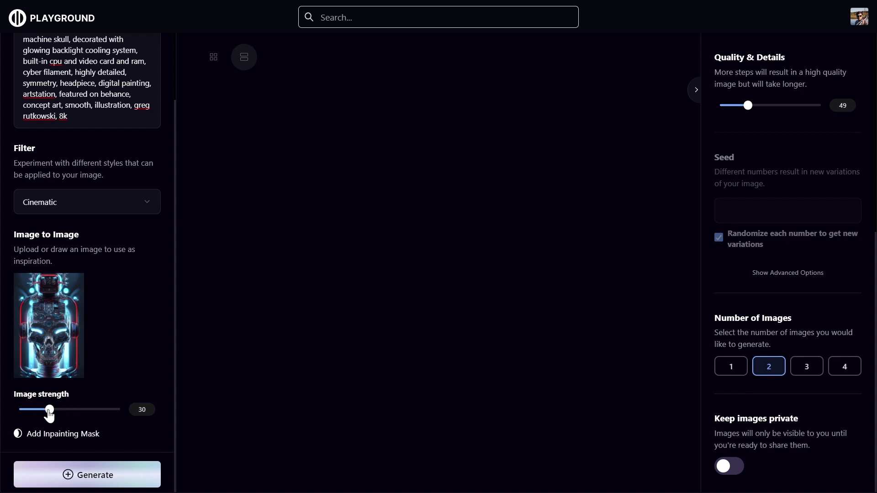
Step: Raise image strength to 35 and generate two cybernetic skull variations
{"action": "left_click_drag", "start_coordinate": [50, 410], "coordinate": [56, 417]}
{"action": "left_click", "coordinate": [147, 468]}
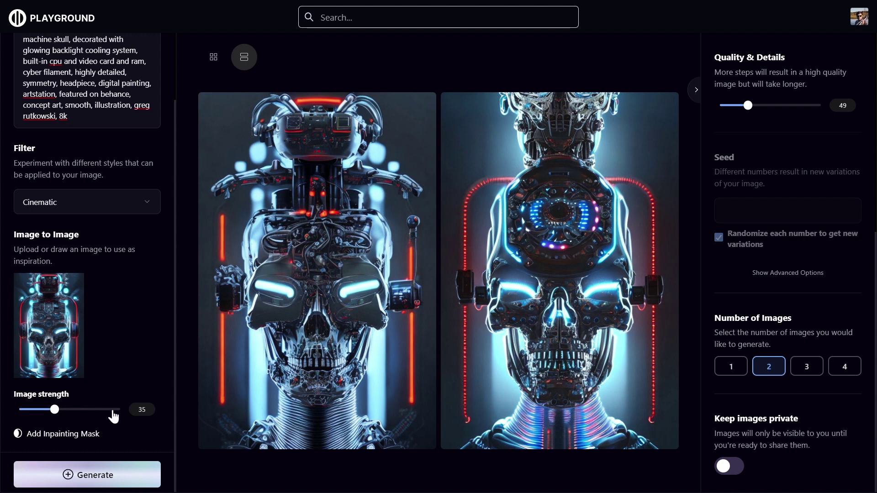
{"action": "mouse_move", "coordinate": [63, 346]}
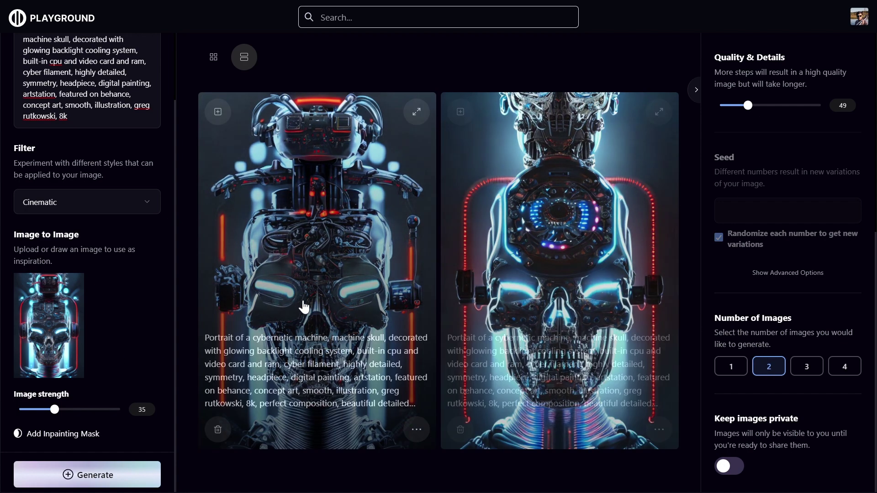
Step: Inspect the left variation, then upscale it and the new variation by 4x
{"action": "left_click", "coordinate": [417, 112]}
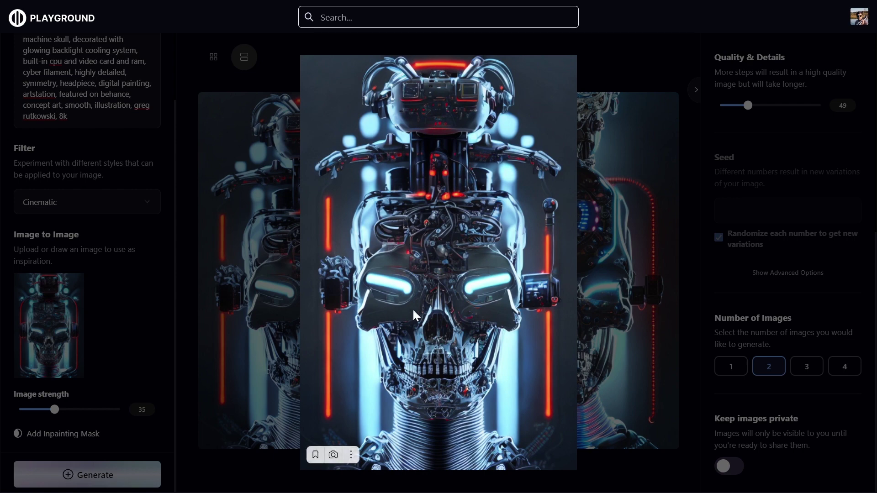
{"action": "left_click", "coordinate": [610, 120]}
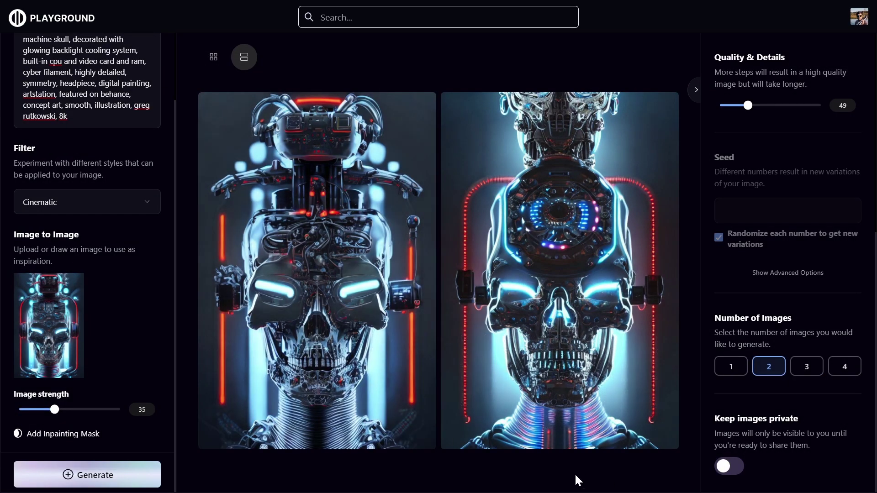
{"action": "left_click", "coordinate": [416, 429]}
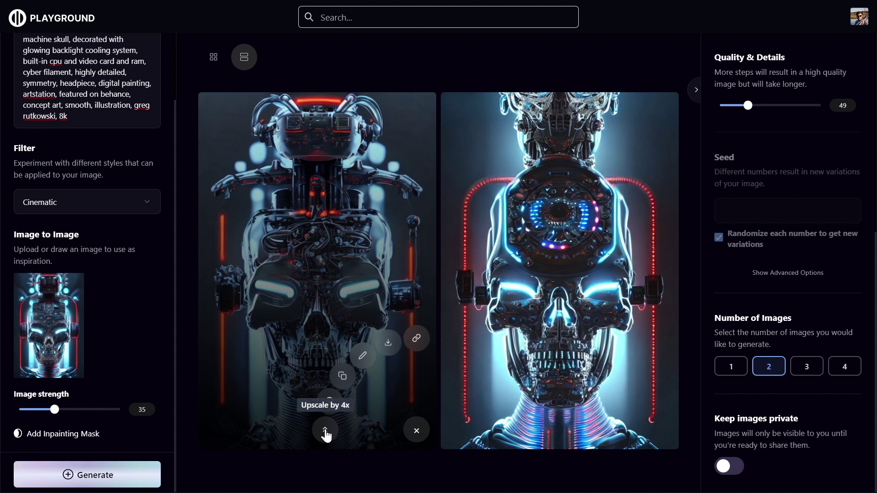
{"action": "left_click", "coordinate": [325, 430]}
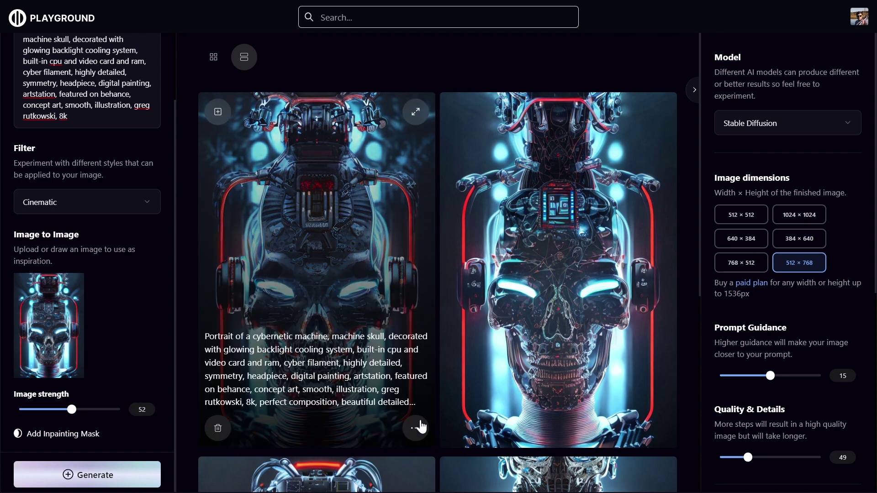
{"action": "left_click", "coordinate": [421, 427]}
{"action": "left_click", "coordinate": [324, 429]}
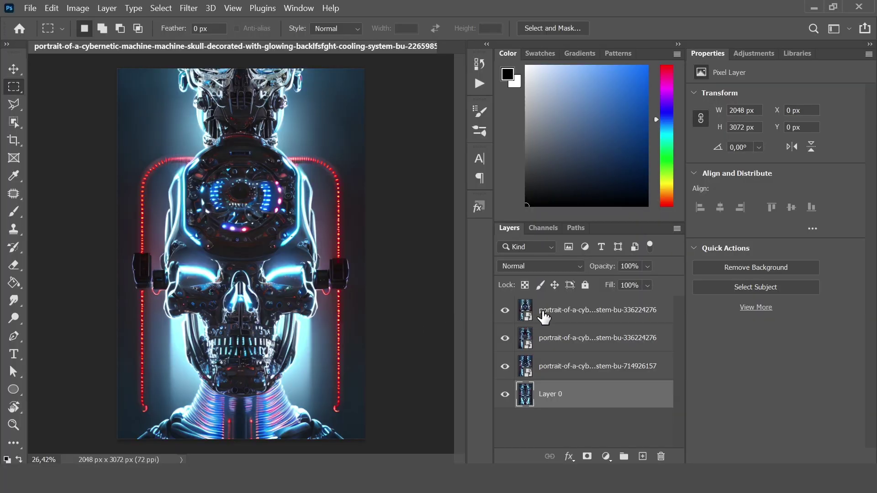
Step: Hide the top three layers, then show only the ...714926157 forehead-orb variation above Layer 0
{"action": "left_click_drag", "start_coordinate": [505, 310], "coordinate": [508, 367]}
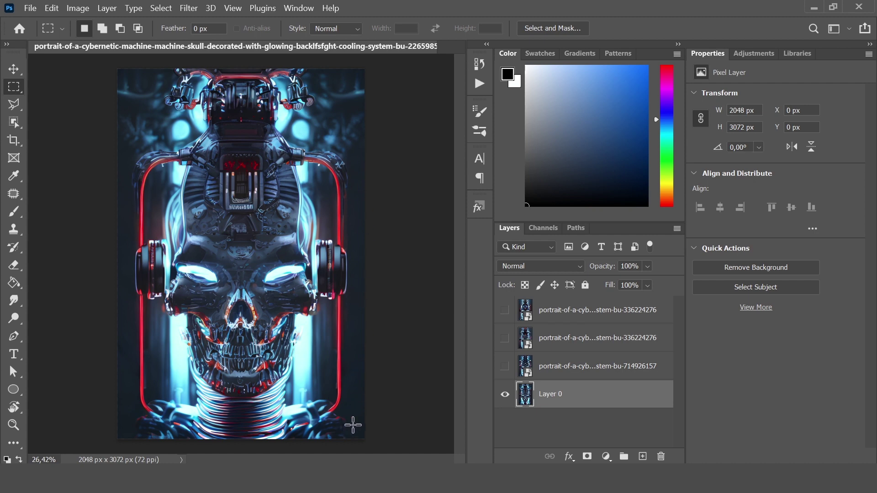
{"action": "left_click", "coordinate": [521, 368]}
{"action": "left_click", "coordinate": [504, 366]}
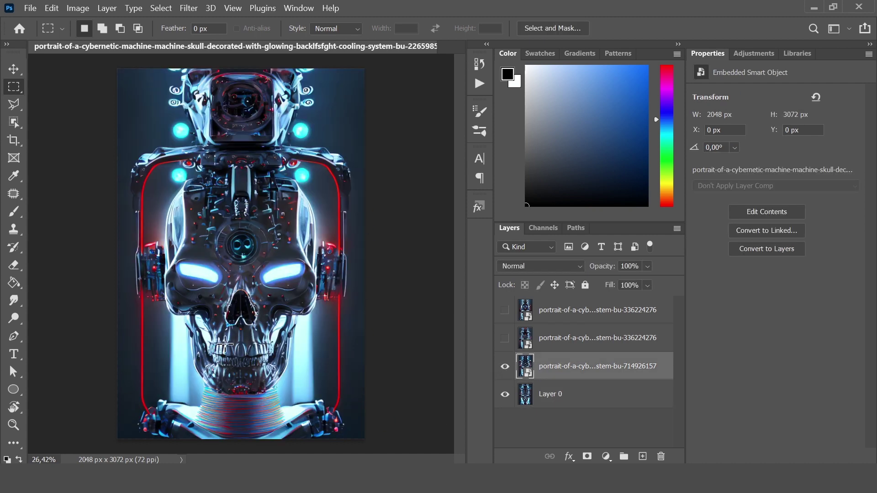
{"action": "scroll", "coordinate": [232, 363], "scroll_direction": "up", "scroll_amount": 5}
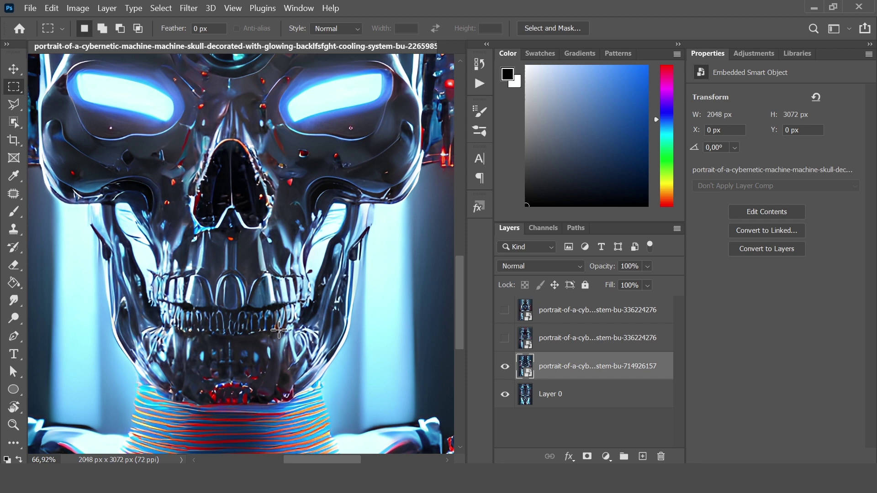
{"action": "scroll", "coordinate": [181, 313], "scroll_direction": "down", "scroll_amount": 4}
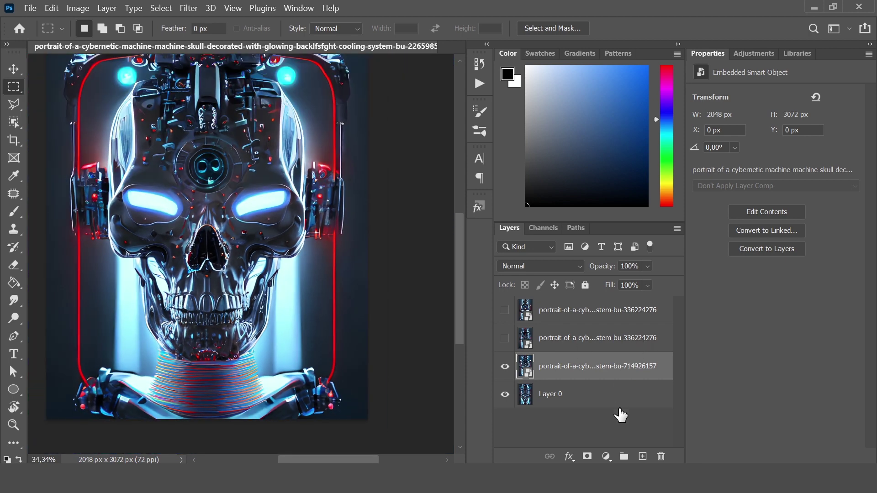
Step: Add a layer mask to the orb variation and fill it black to hide it
{"action": "left_click", "coordinate": [587, 457]}
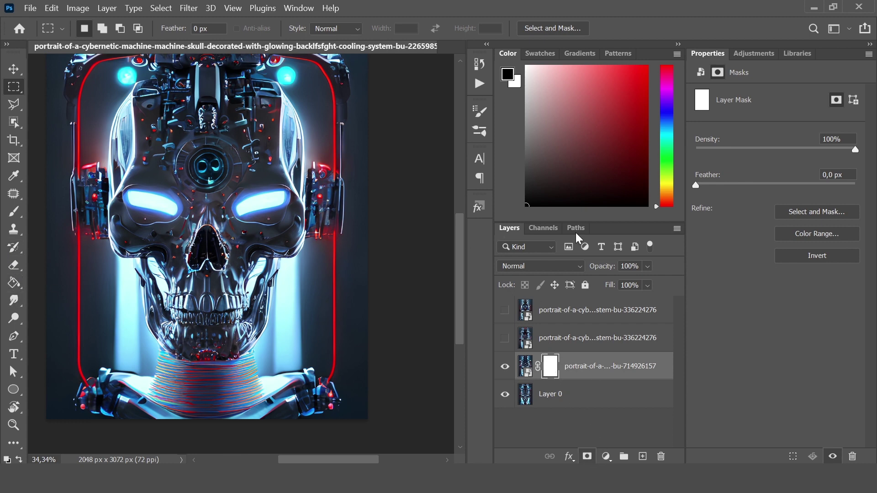
{"action": "left_click", "coordinate": [13, 283]}
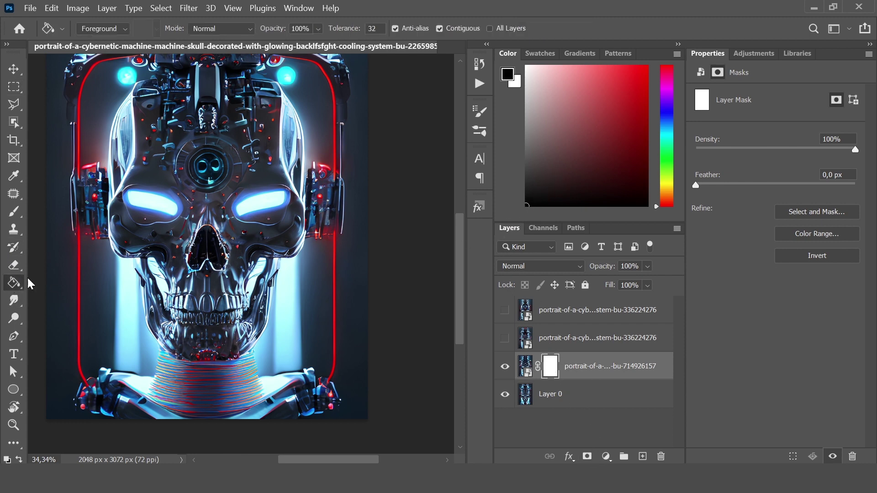
{"action": "left_click", "coordinate": [224, 270]}
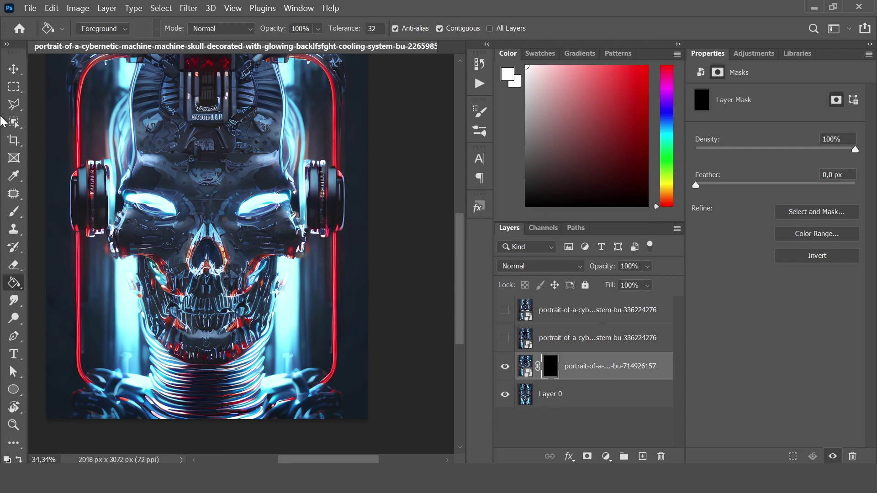
Step: Brush over the jaw and cheek area to reveal that part of the variation
{"action": "left_click", "coordinate": [14, 210]}
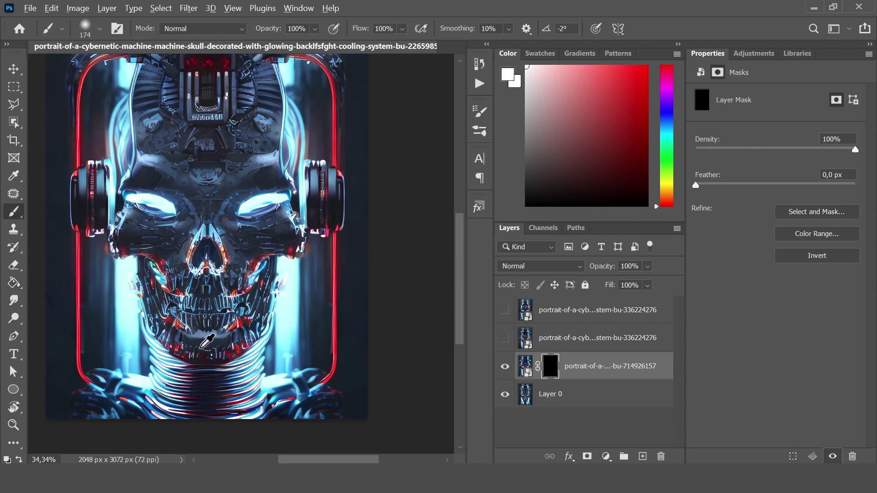
{"action": "scroll", "coordinate": [208, 340], "scroll_direction": "up", "scroll_amount": 3}
{"action": "scroll", "coordinate": [208, 341], "scroll_direction": "down", "scroll_amount": 2}
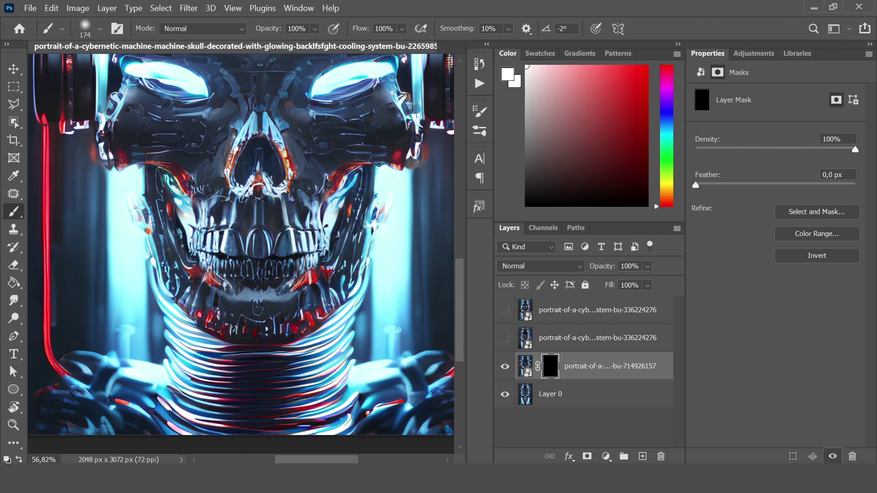
{"action": "mouse_move", "coordinate": [191, 210]}
{"action": "left_mouse_down"}
{"action": "mouse_move", "coordinate": [168, 186]}
{"action": "mouse_move", "coordinate": [183, 228]}
{"action": "mouse_move", "coordinate": [177, 240]}
{"action": "mouse_move", "coordinate": [174, 216]}
{"action": "mouse_move", "coordinate": [147, 198]}
{"action": "mouse_move", "coordinate": [169, 255]}
{"action": "mouse_move", "coordinate": [212, 311]}
{"action": "mouse_move", "coordinate": [304, 290]}
{"action": "mouse_move", "coordinate": [337, 296]}
{"action": "mouse_move", "coordinate": [326, 294]}
{"action": "mouse_move", "coordinate": [352, 201]}
{"action": "mouse_move", "coordinate": [364, 200]}
{"action": "mouse_move", "coordinate": [318, 214]}
{"action": "mouse_move", "coordinate": [347, 184]}
{"action": "mouse_move", "coordinate": [199, 183]}
{"action": "mouse_move", "coordinate": [316, 256]}
{"action": "mouse_move", "coordinate": [298, 292]}
{"action": "mouse_move", "coordinate": [149, 254]}
{"action": "mouse_move", "coordinate": [366, 242]}
{"action": "left_mouse_up"}
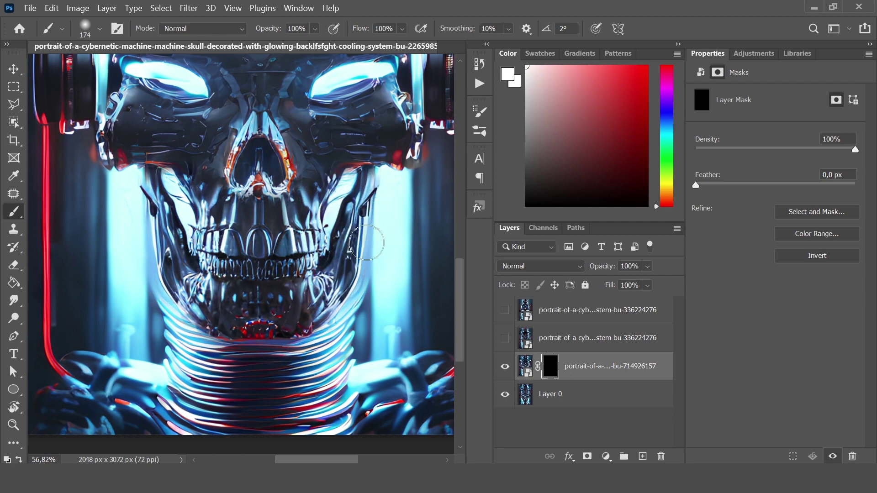
{"action": "scroll", "coordinate": [295, 283], "scroll_direction": "down", "scroll_amount": 4}
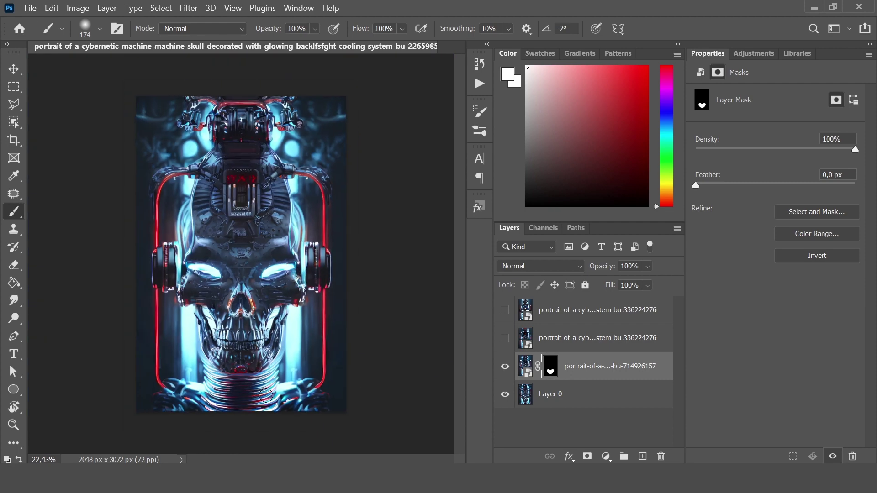
{"action": "scroll", "coordinate": [242, 392], "scroll_direction": "up", "scroll_amount": 2}
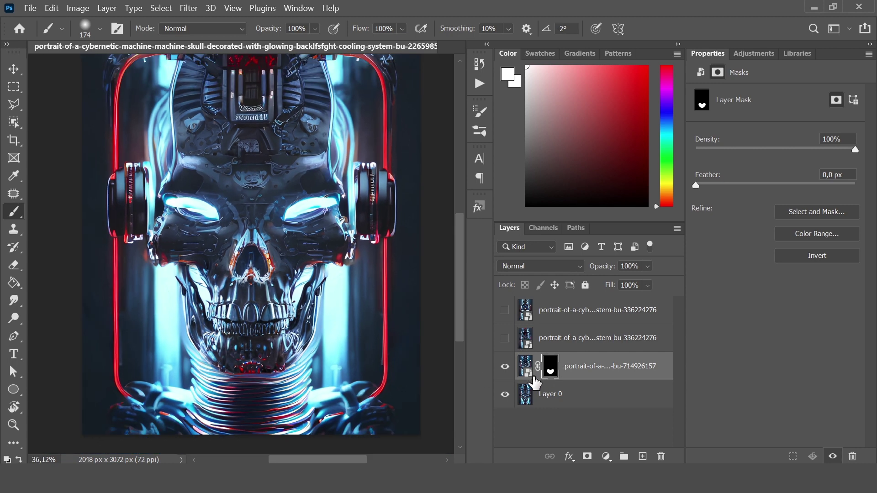
Step: Duplicate the masked orb layer, delete the copy's mask, and hide the copy
{"action": "key", "text": "ctrl+2"}
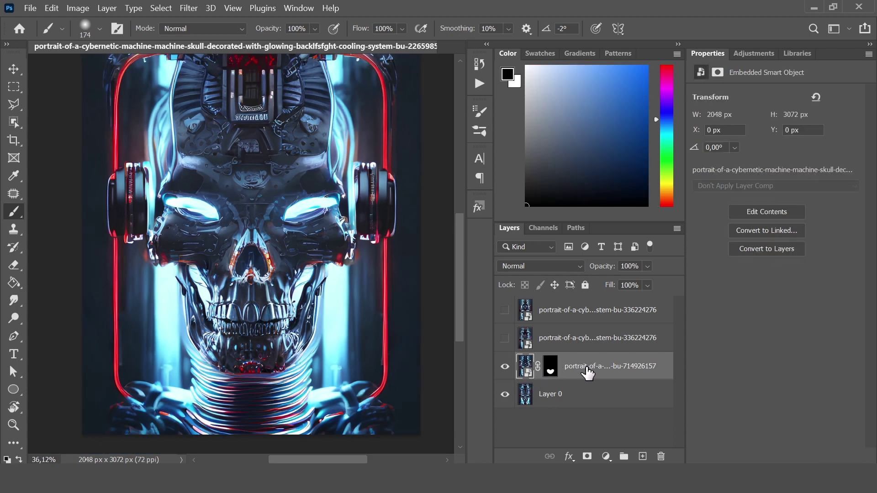
{"action": "left_click_drag", "start_coordinate": [587, 374], "coordinate": [583, 351]}
{"action": "left_click", "coordinate": [551, 375]}
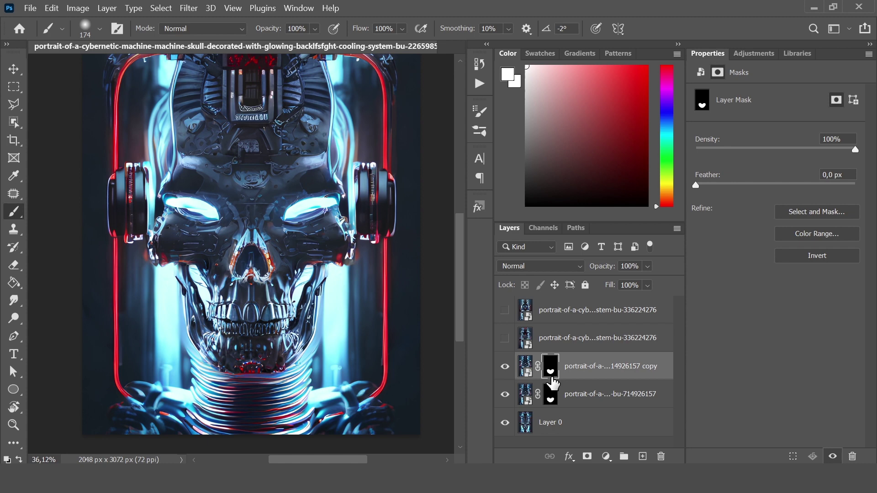
{"action": "key", "text": "Delete"}
{"action": "scroll", "coordinate": [317, 277], "scroll_direction": "down", "scroll_amount": 1}
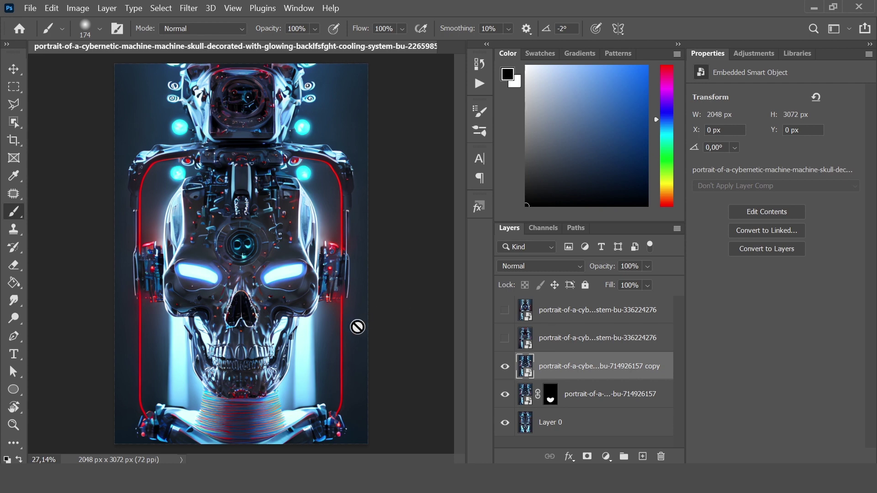
{"action": "left_click", "coordinate": [505, 367]}
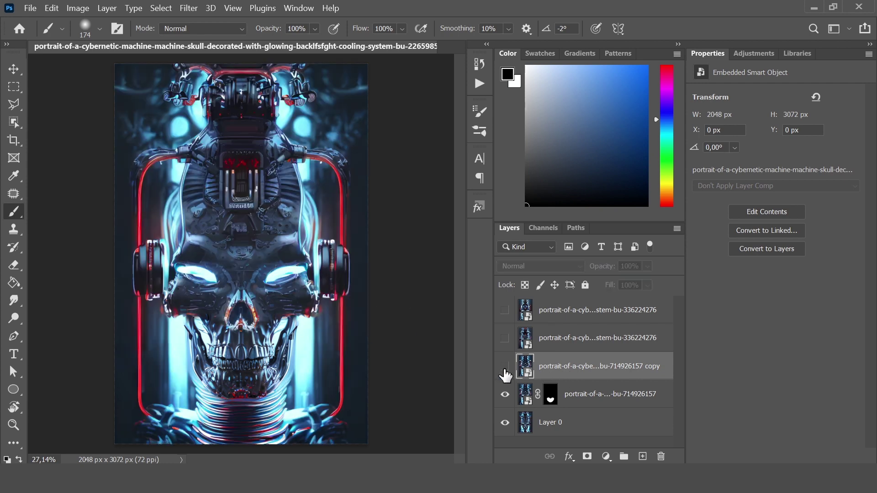
Step: Briefly preview the visor-eyed variation and the top variation layer, then hide them
{"action": "left_click", "coordinate": [555, 339]}
{"action": "left_click", "coordinate": [505, 338]}
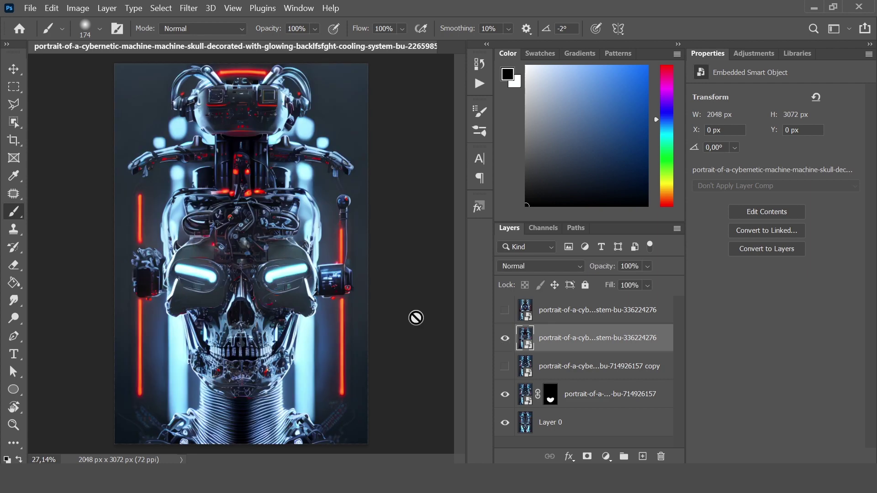
{"action": "left_click", "coordinate": [503, 338]}
{"action": "left_click", "coordinate": [504, 311]}
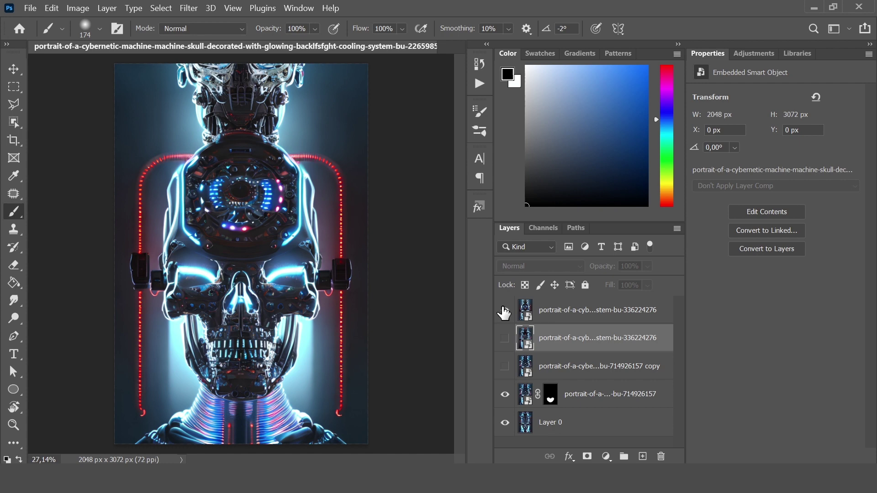
Step: Copy the visor-eyed ...336224276 layer above the masked layer and give it a black hide-all mask
{"action": "left_click", "coordinate": [504, 338]}
{"action": "left_click_drag", "start_coordinate": [568, 350], "coordinate": [579, 407]}
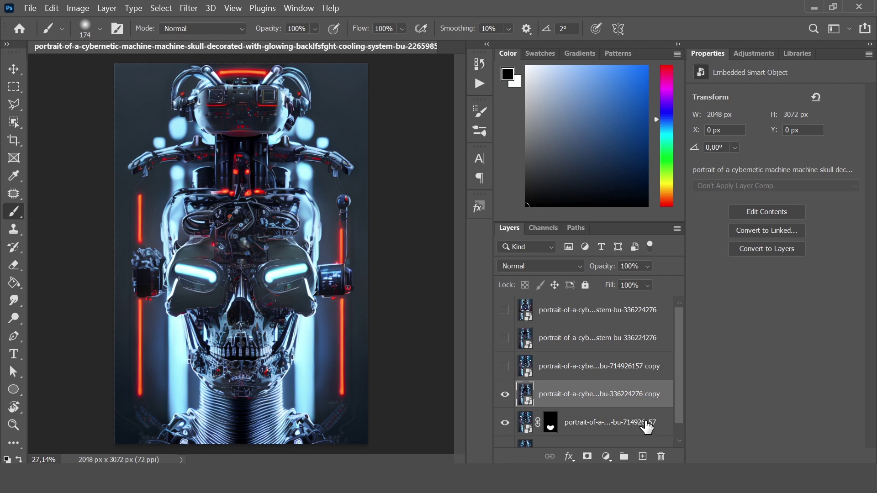
{"action": "left_click", "coordinate": [589, 457]}
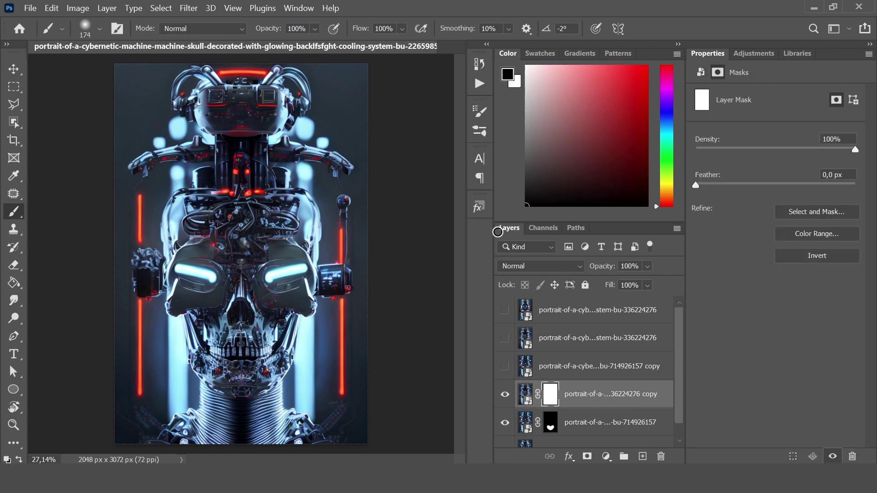
{"action": "left_click", "coordinate": [14, 282]}
{"action": "left_click", "coordinate": [291, 263]}
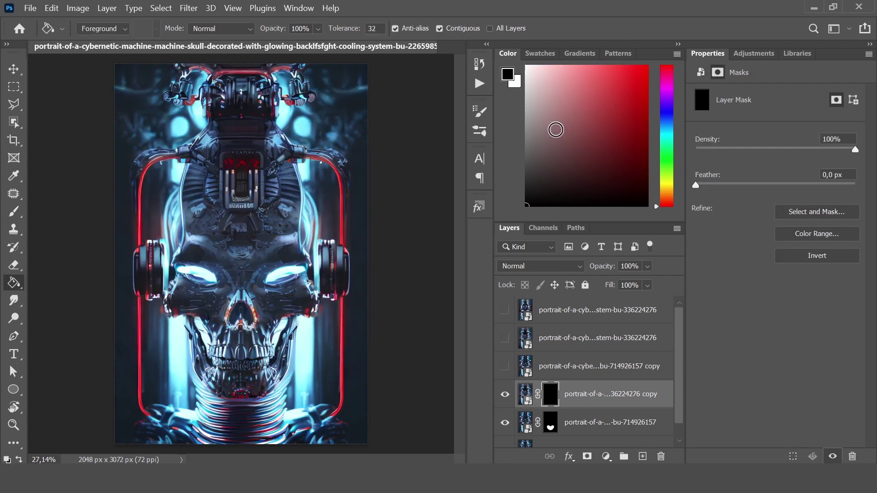
{"action": "left_click", "coordinate": [16, 219]}
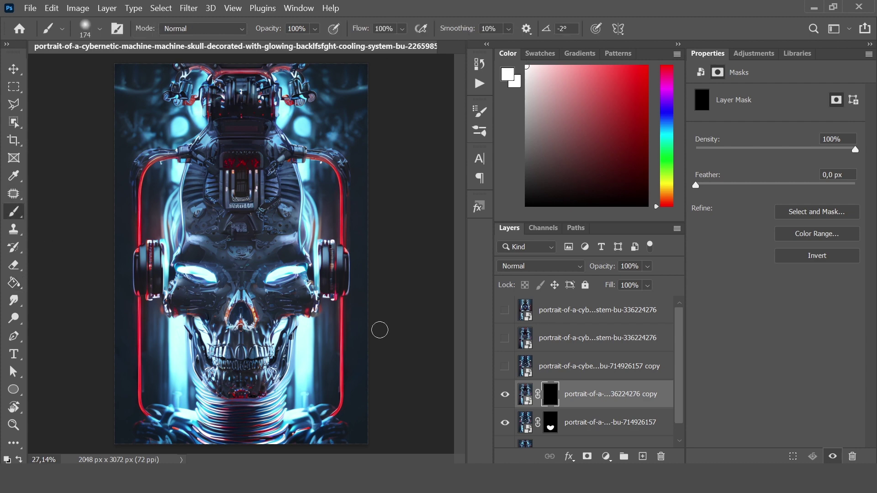
{"action": "scroll", "coordinate": [172, 358], "scroll_direction": "up", "scroll_amount": 5}
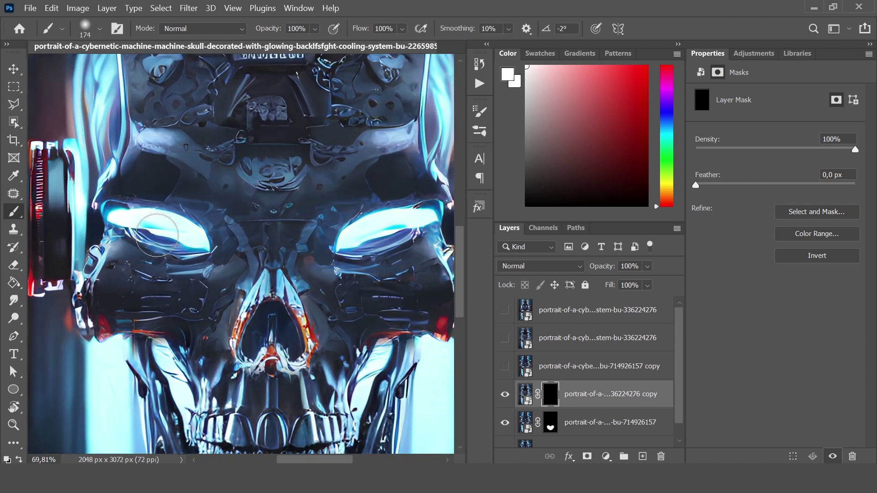